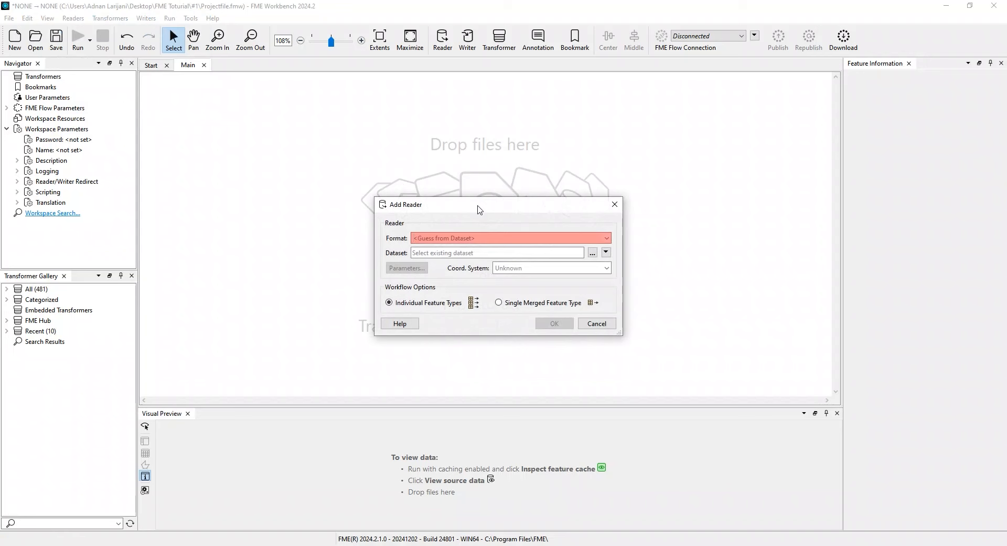
Step: Open the full gallery of reader formats, search it for shp and select Esri Shapefile
{"action": "left_click", "coordinate": [606, 239]}
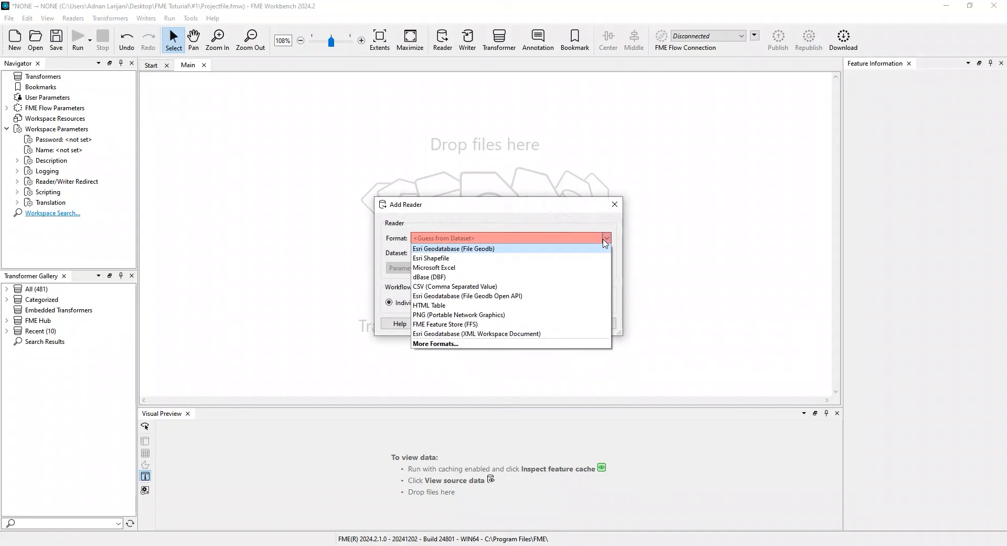
{"action": "left_click", "coordinate": [471, 344]}
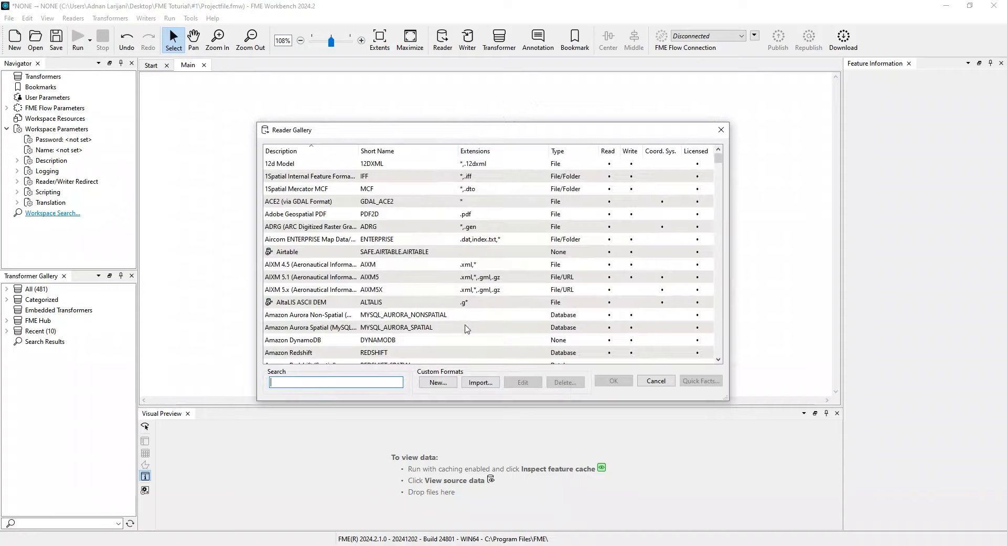
{"action": "left_click_drag", "start_coordinate": [718, 157], "coordinate": [719, 201]}
{"action": "left_click", "coordinate": [336, 382]}
{"action": "type", "text": "shp"}
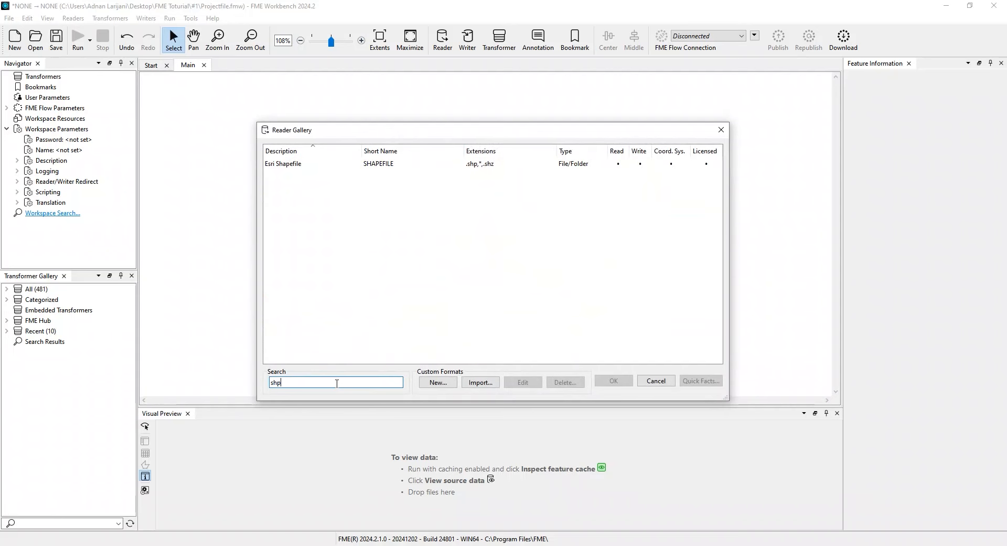
{"action": "left_click", "coordinate": [287, 167]}
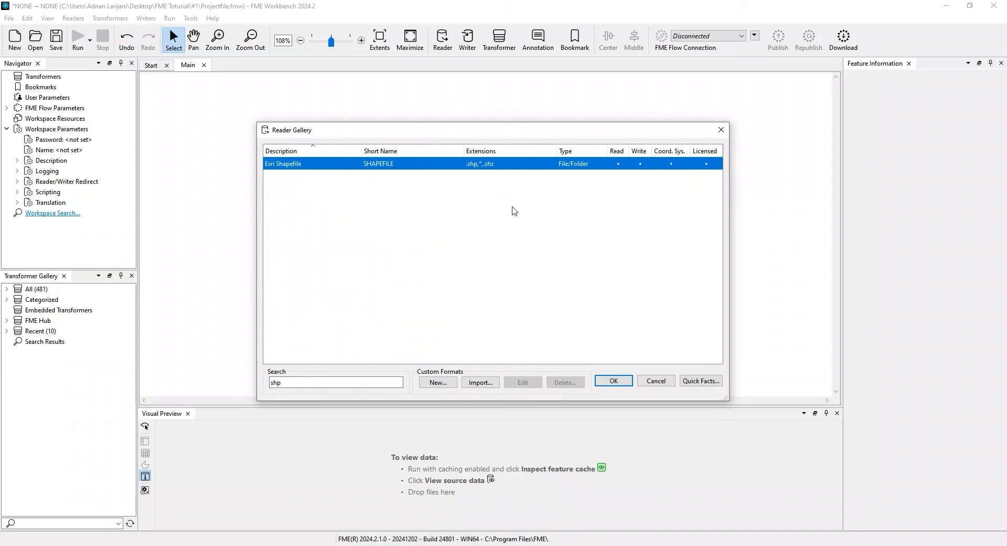
Step: Search the reader gallery for gdb formats and leave the gallery without choosing one
{"action": "double_click", "coordinate": [320, 383]}
{"action": "type", "text": "g"}
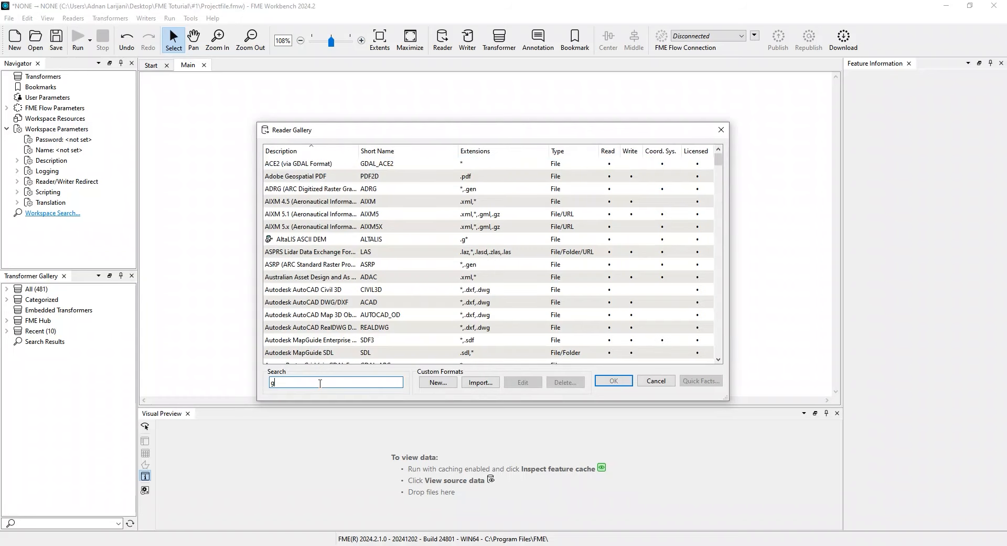
{"action": "type", "text": "db"}
{"action": "double_click", "coordinate": [361, 151]}
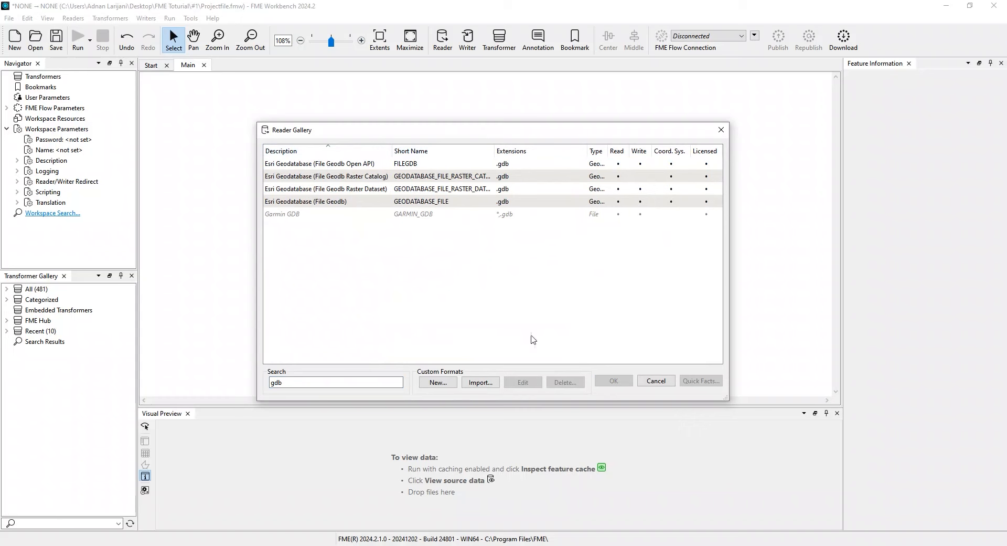
{"action": "left_click", "coordinate": [657, 381]}
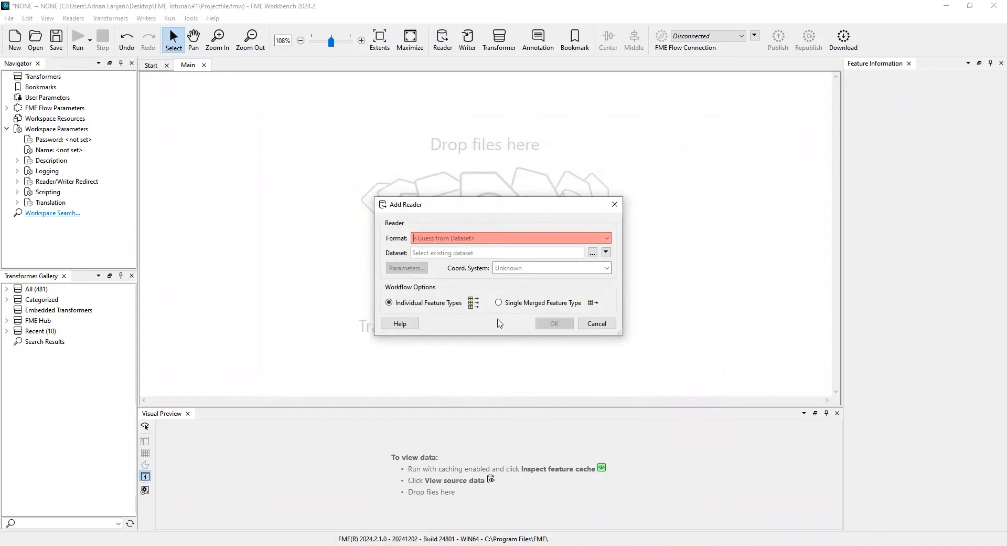
Step: Set the reader format to Esri Shapefile and choose CAN_adm1.shp from the CAN_adm folder as its dataset
{"action": "type", "text": "shp"}
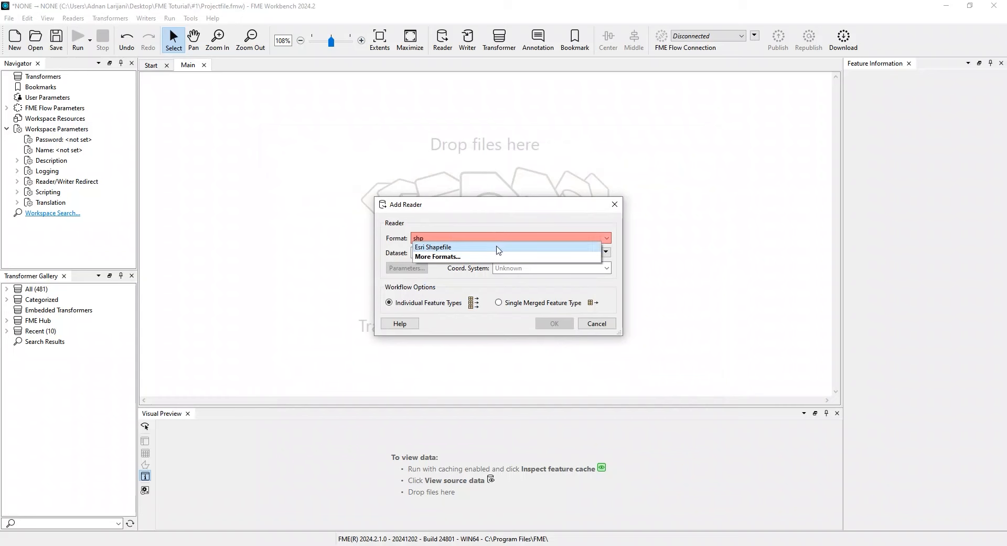
{"action": "left_click", "coordinate": [498, 248]}
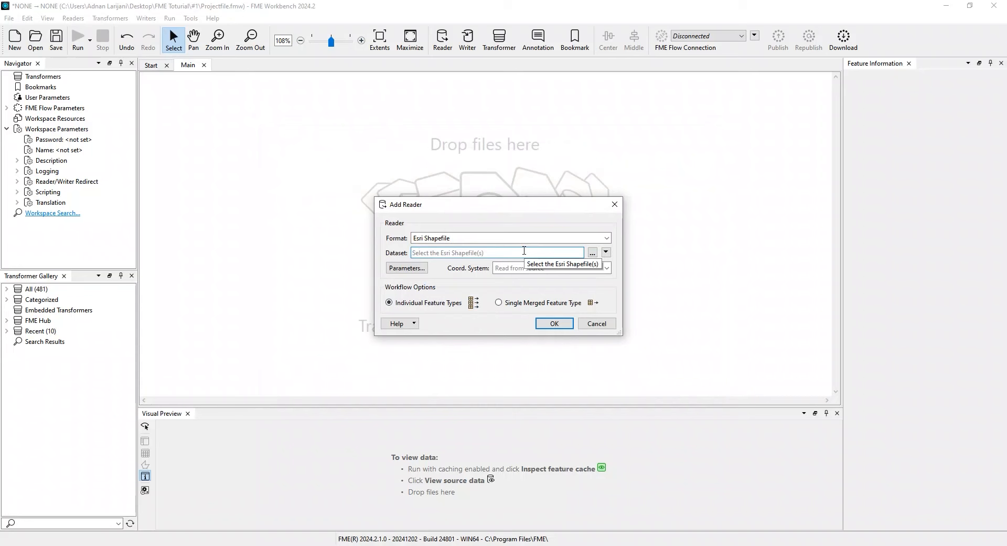
{"action": "left_click", "coordinate": [592, 253]}
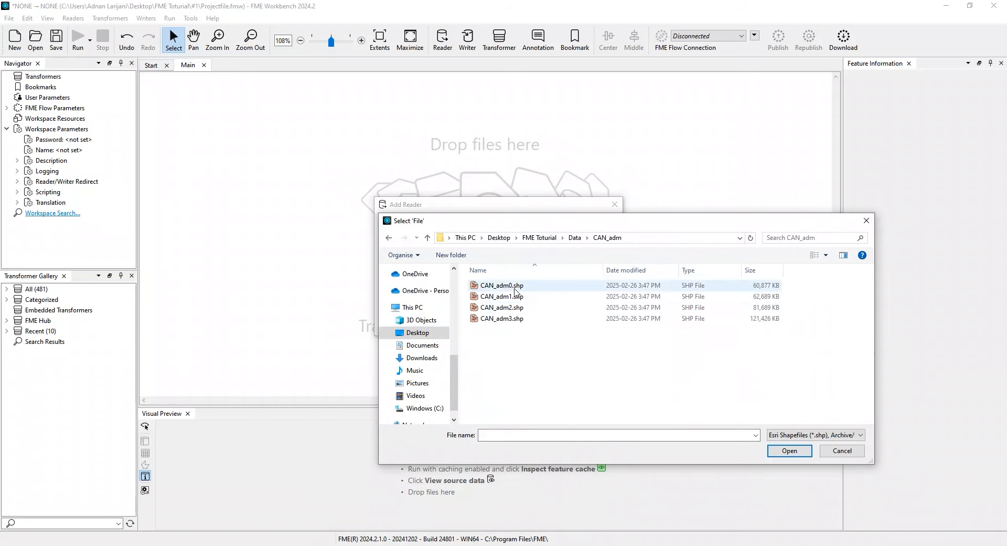
{"action": "left_click", "coordinate": [488, 297]}
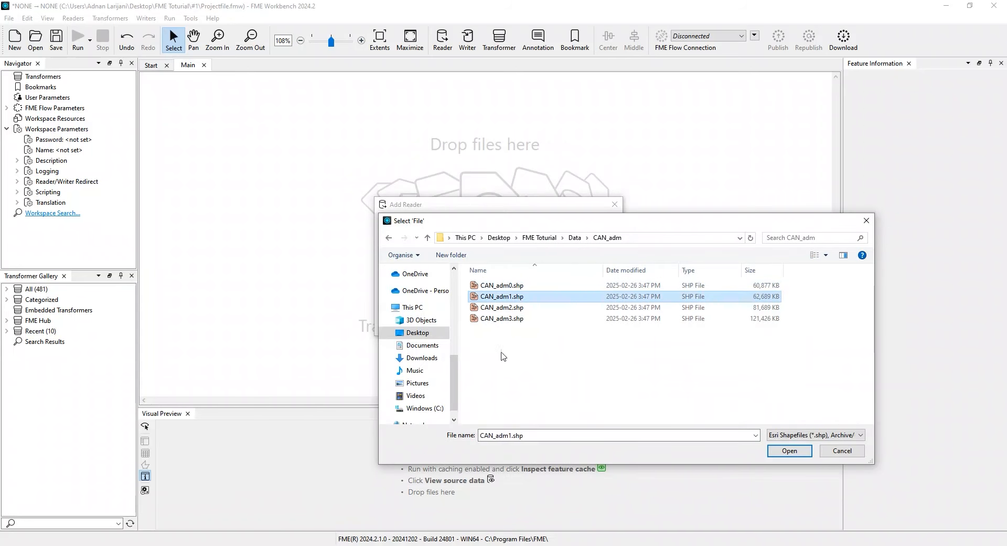
{"action": "left_click", "coordinate": [780, 452]}
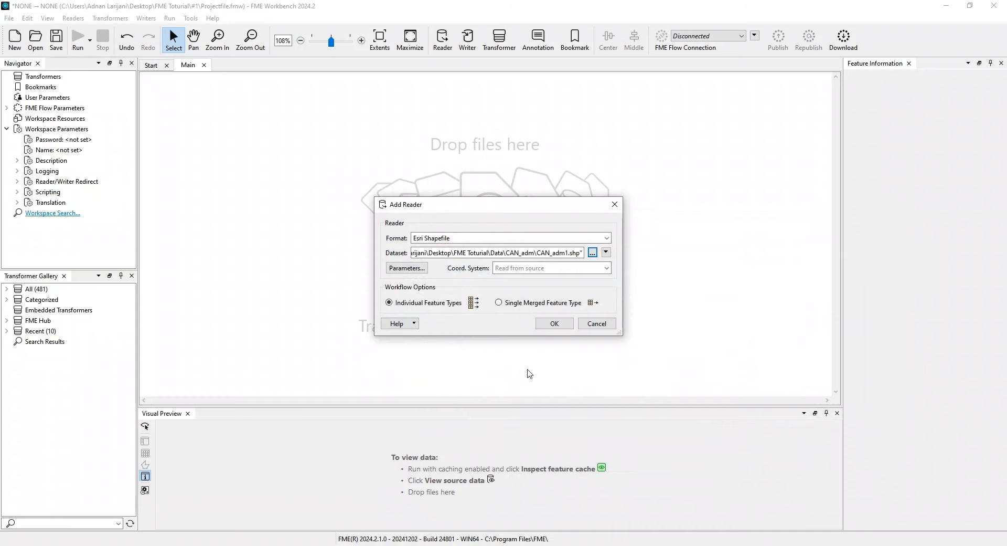
Step: Check the reader's parameters and coordinate system choices, then add the reader with Individual Feature Types
{"action": "left_click", "coordinate": [405, 268]}
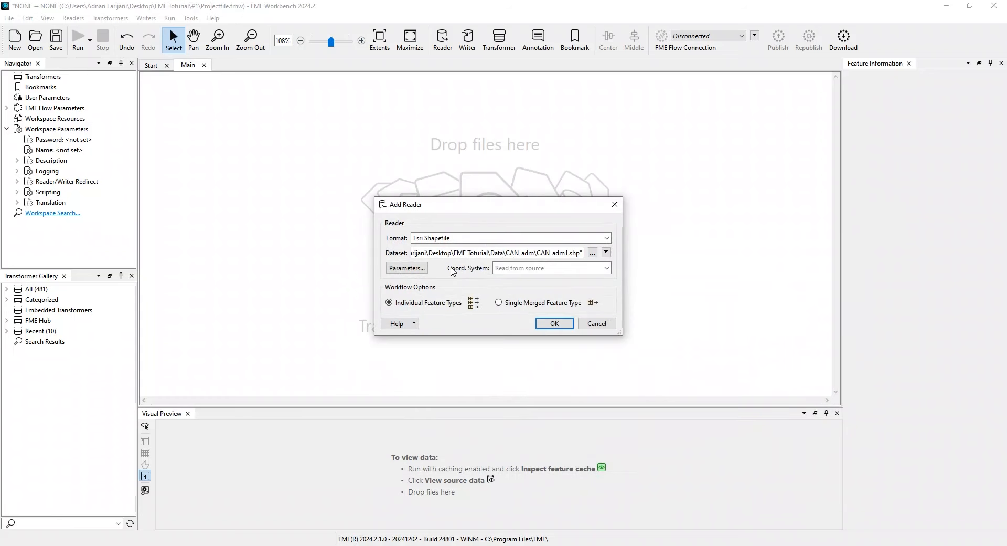
{"action": "left_click", "coordinate": [607, 268]}
{"action": "left_click", "coordinate": [572, 272]}
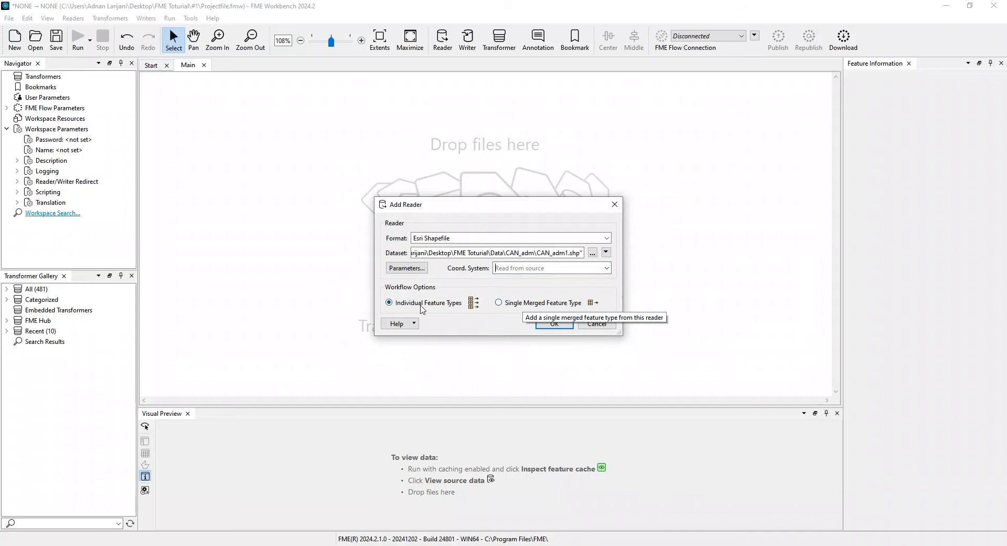
{"action": "left_click", "coordinate": [556, 324]}
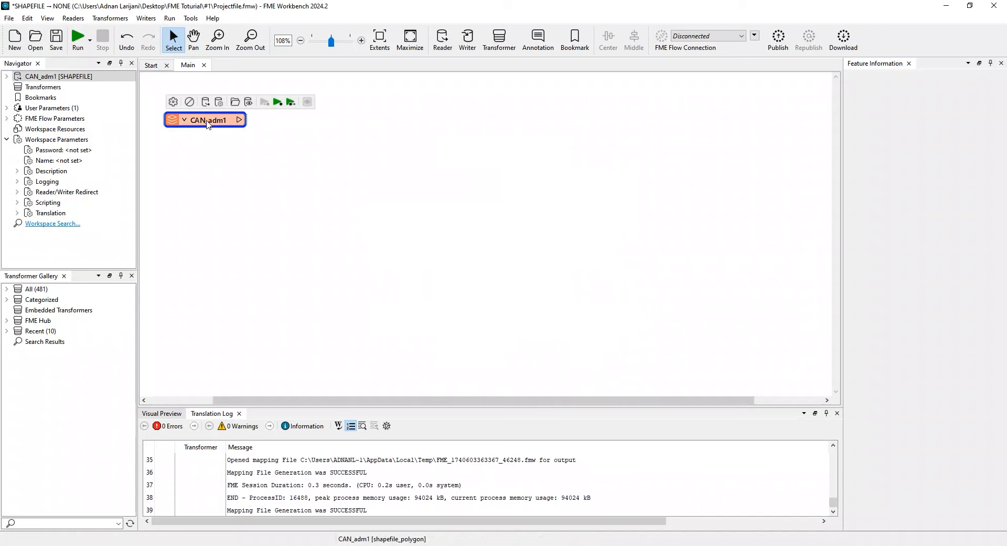
Step: Review the CAN_adm1 feature type's parameters and user attributes without changing them
{"action": "mouse_move", "coordinate": [208, 123]}
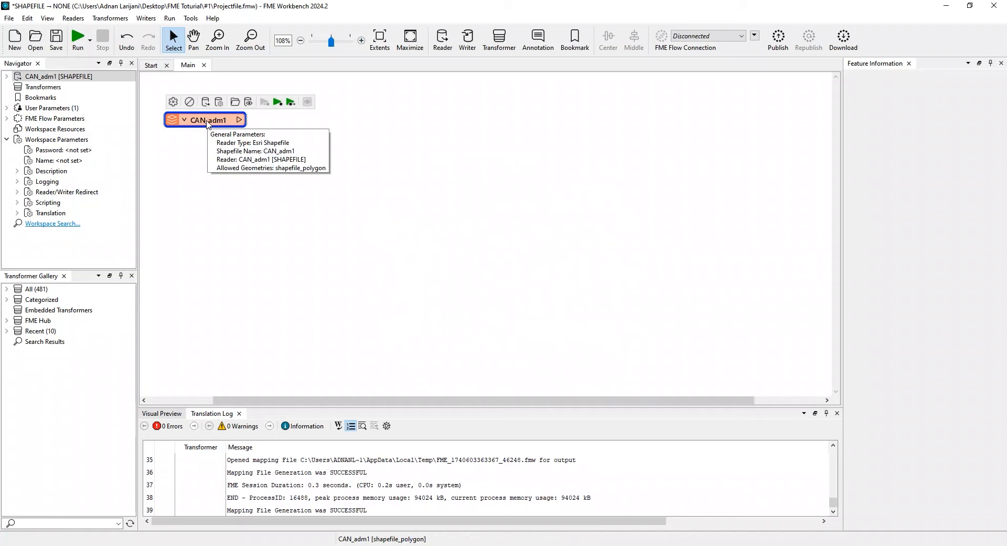
{"action": "double_click", "coordinate": [208, 122]}
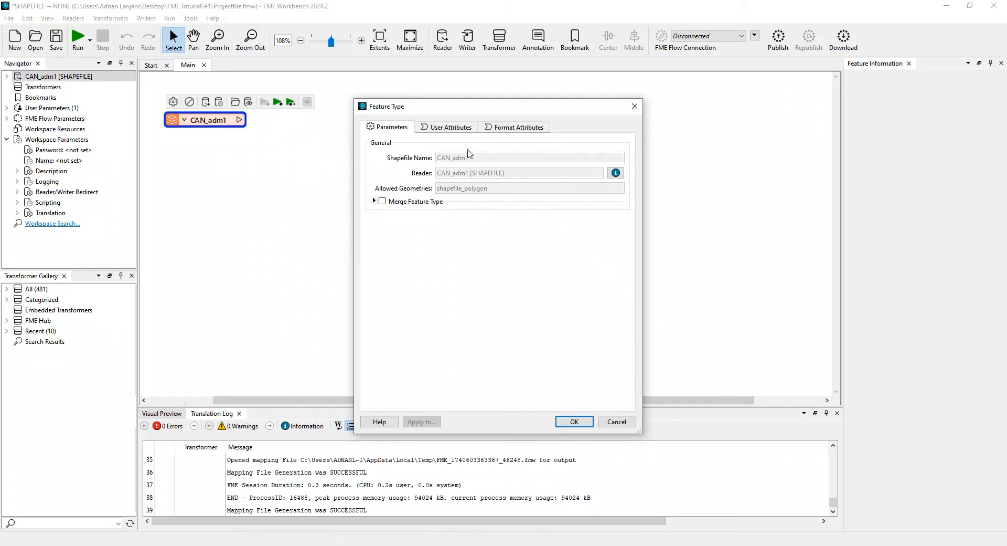
{"action": "left_click", "coordinate": [463, 130]}
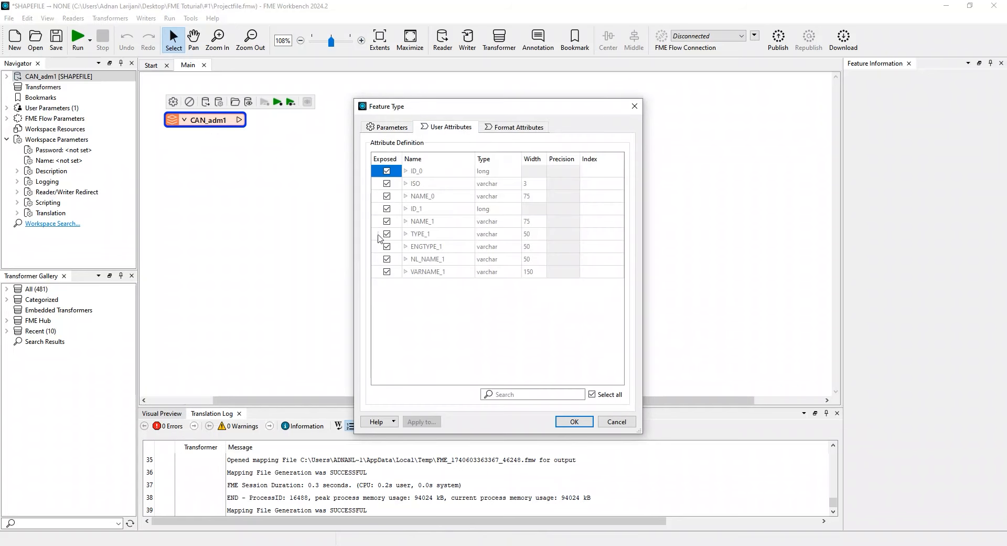
{"action": "left_click", "coordinate": [611, 421]}
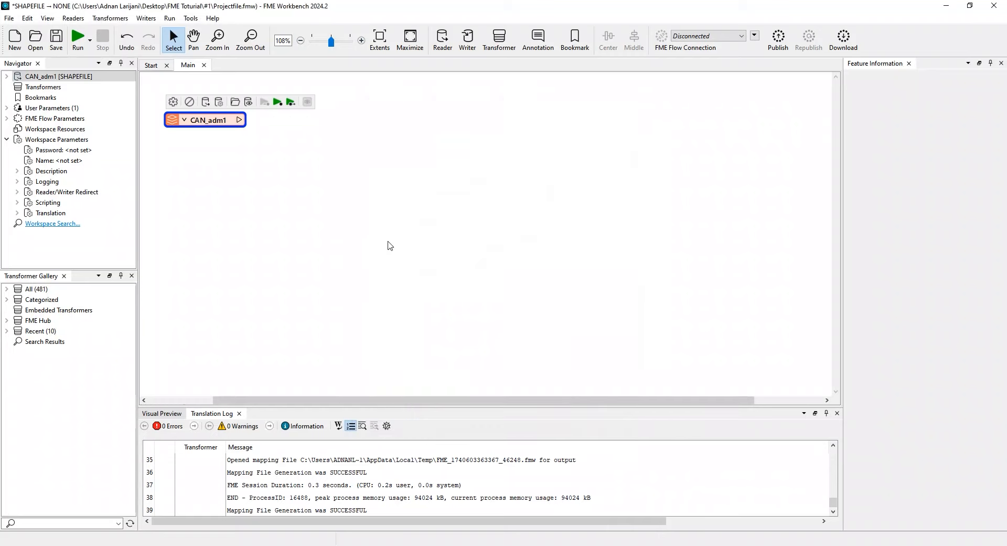
Step: Delete the CAN_adm1 feature type from the canvas together with its reader
{"action": "left_click", "coordinate": [318, 169]}
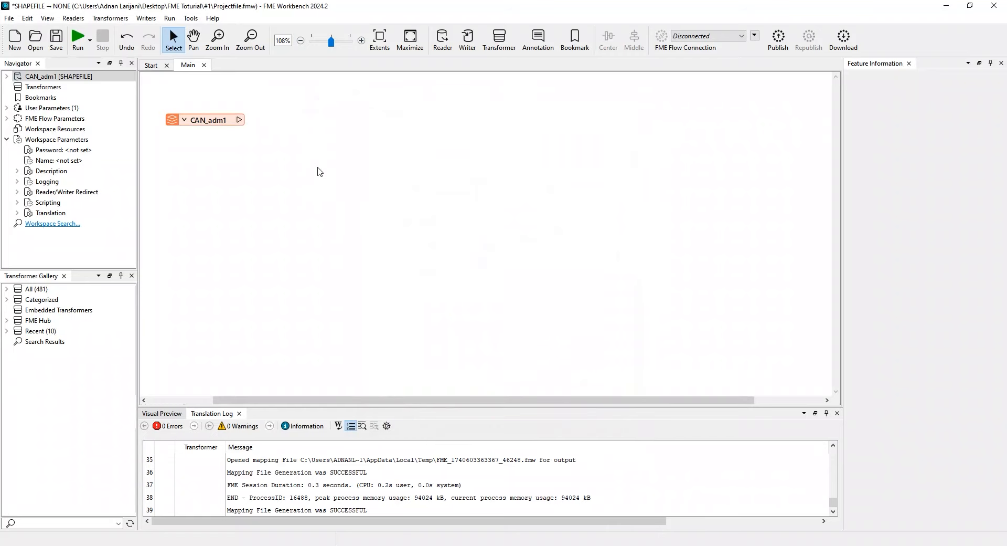
{"action": "left_click", "coordinate": [220, 123]}
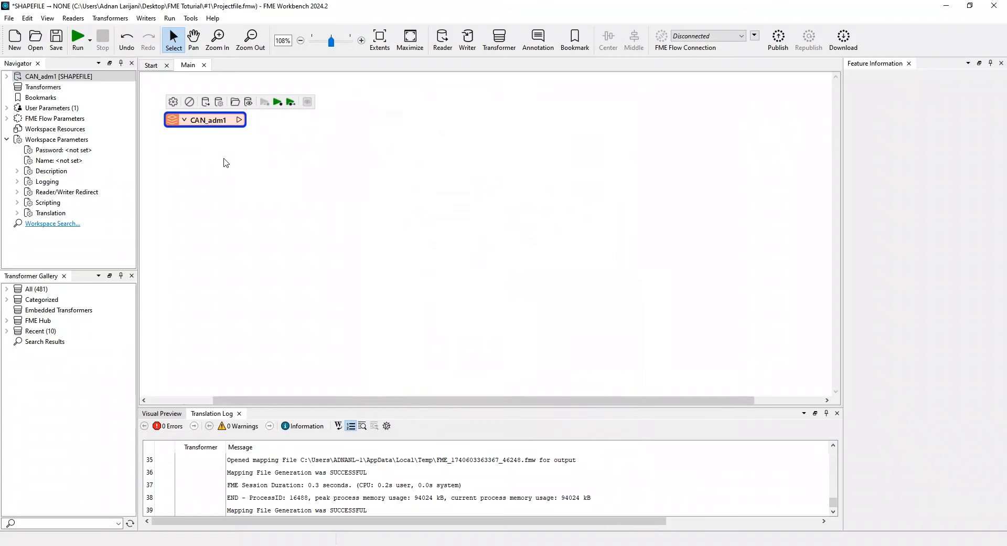
{"action": "right_click", "coordinate": [202, 123]}
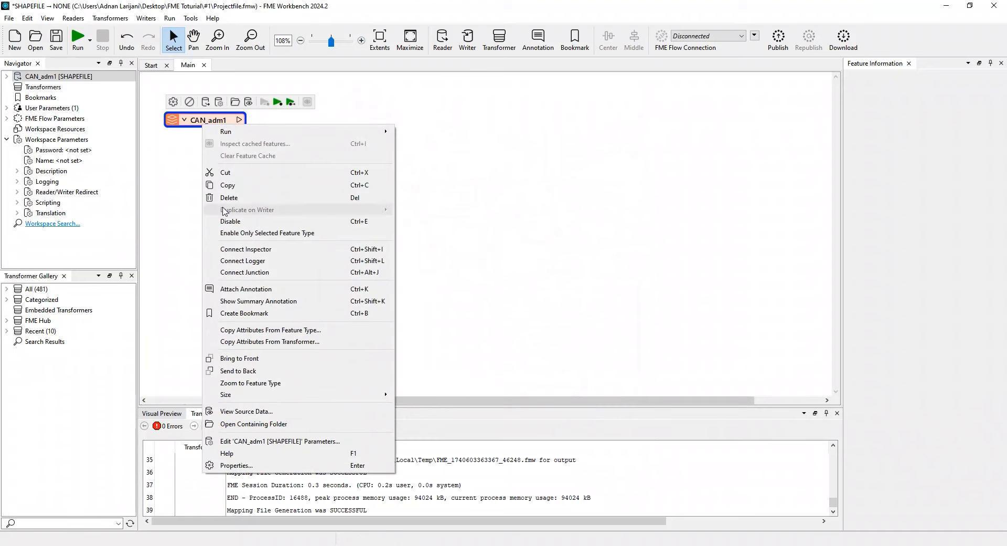
{"action": "left_click", "coordinate": [237, 198]}
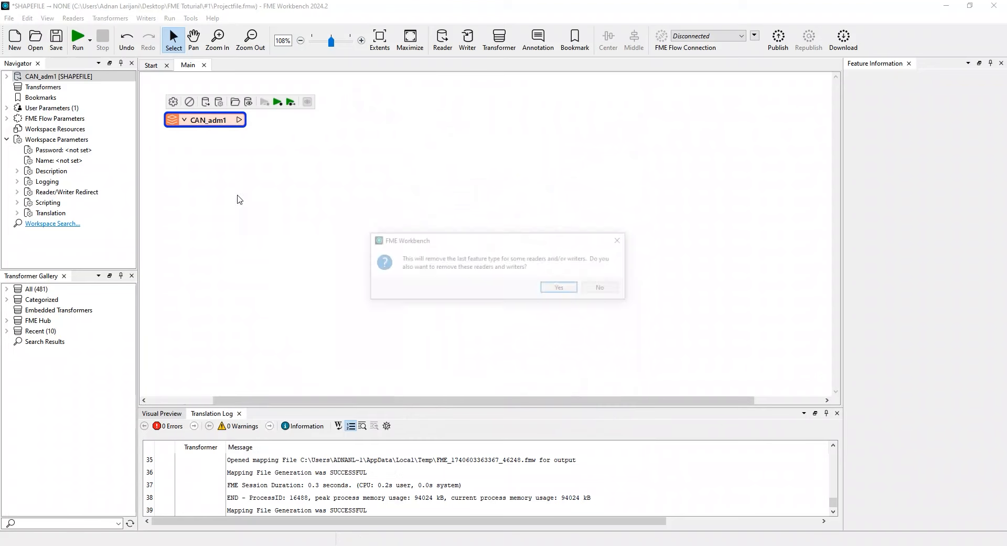
{"action": "left_click", "coordinate": [558, 287]}
Step: Drop CAN_adm1.shp from its folder onto the canvas and add it as an Esri Shapefile reader with Individual Feature Types
{"action": "key", "text": "alt+Tab"}
{"action": "left_click_drag", "start_coordinate": [418, 370], "coordinate": [181, 150]}
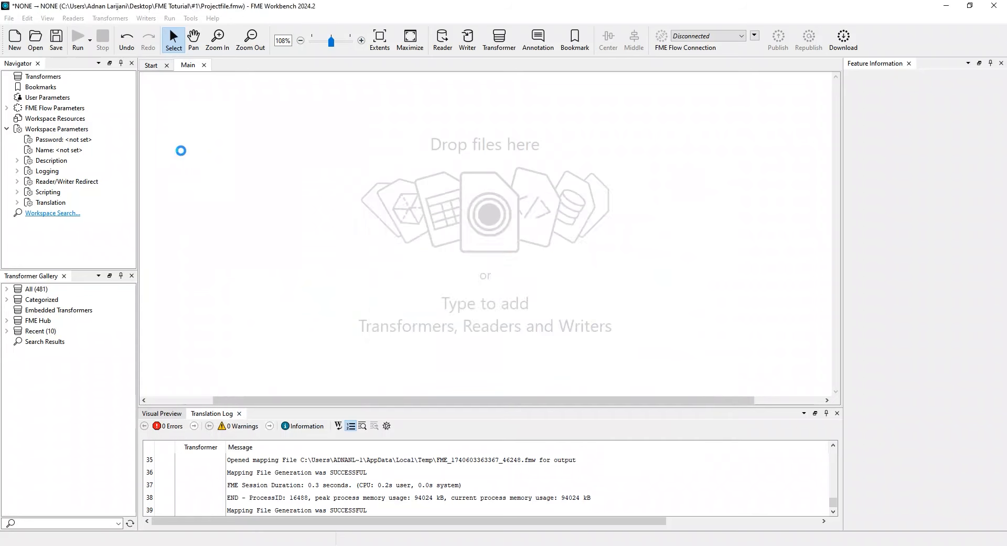
{"action": "left_click", "coordinate": [460, 237]}
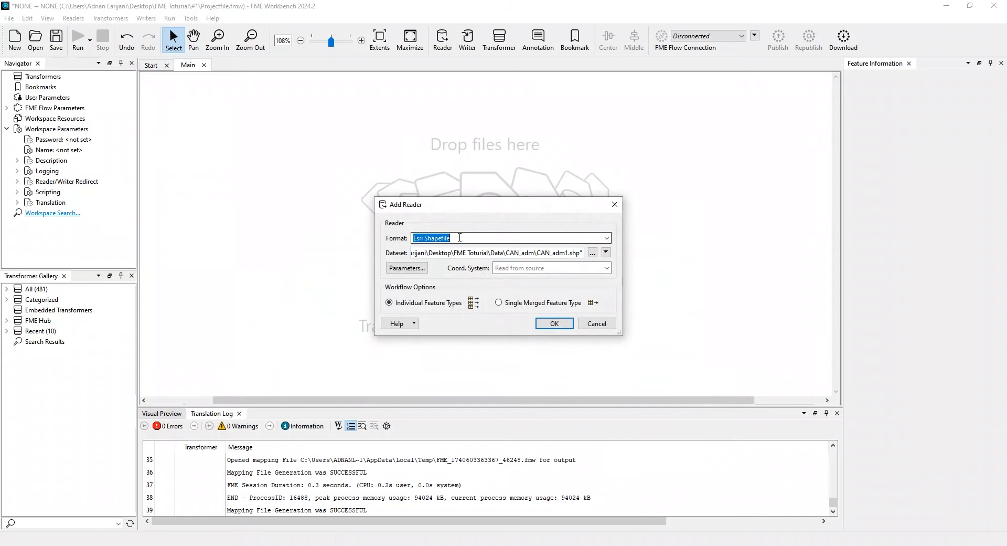
{"action": "key", "text": "Tab"}
{"action": "left_click", "coordinate": [546, 324]}
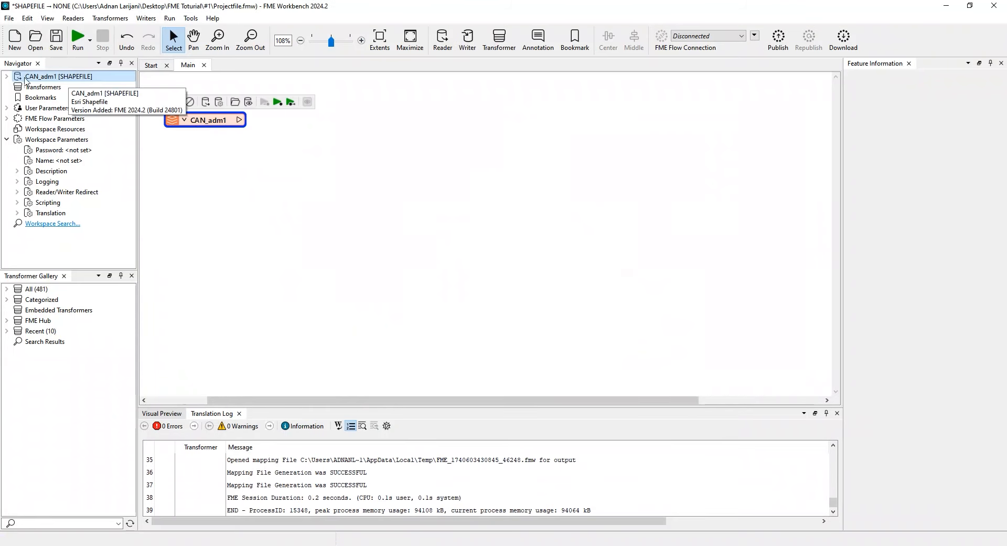
Step: Examine the CAN_adm1 reader's source, coordinate system and feature type entries in the Navigator, widening the pane slightly
{"action": "left_click", "coordinate": [6, 76]}
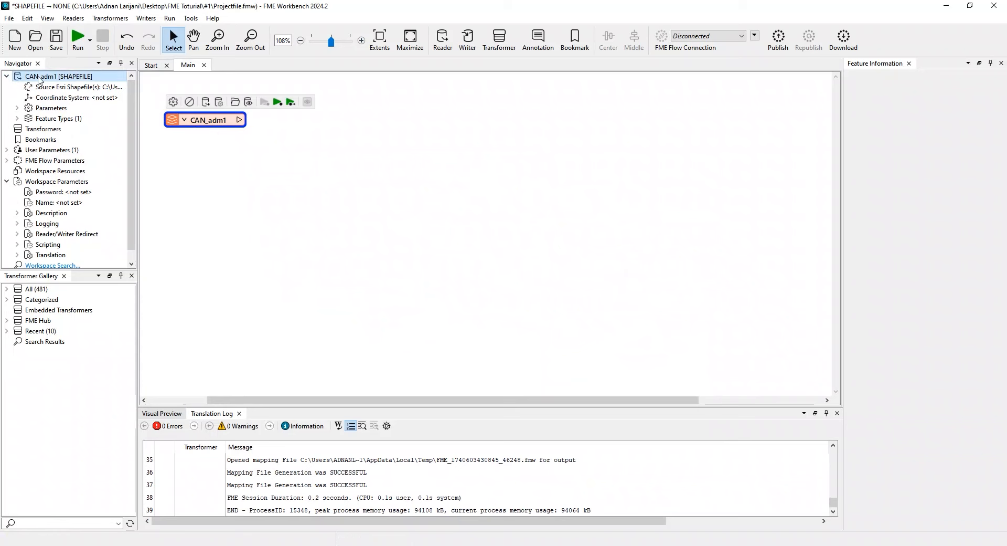
{"action": "left_click_drag", "start_coordinate": [138, 95], "coordinate": [147, 96]}
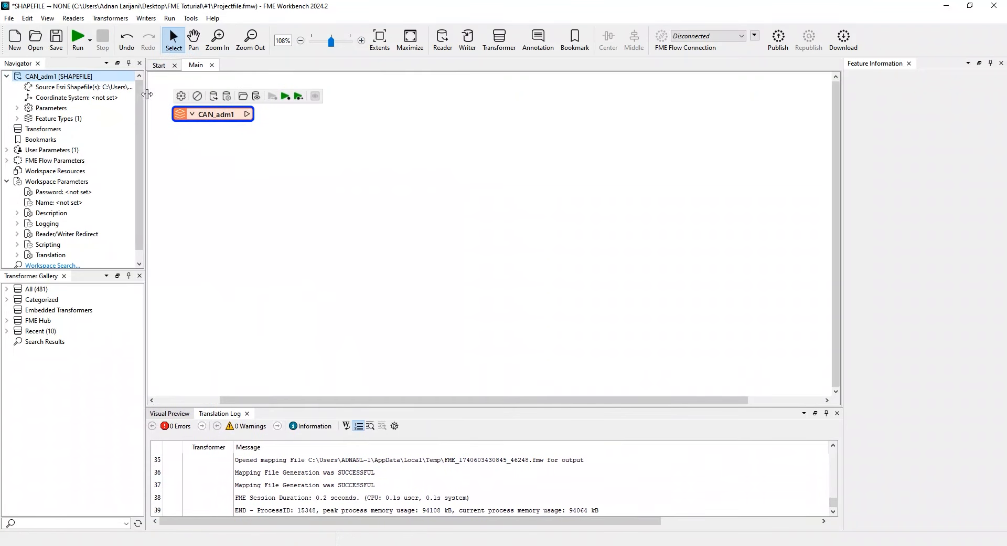
{"action": "left_click", "coordinate": [7, 77]}
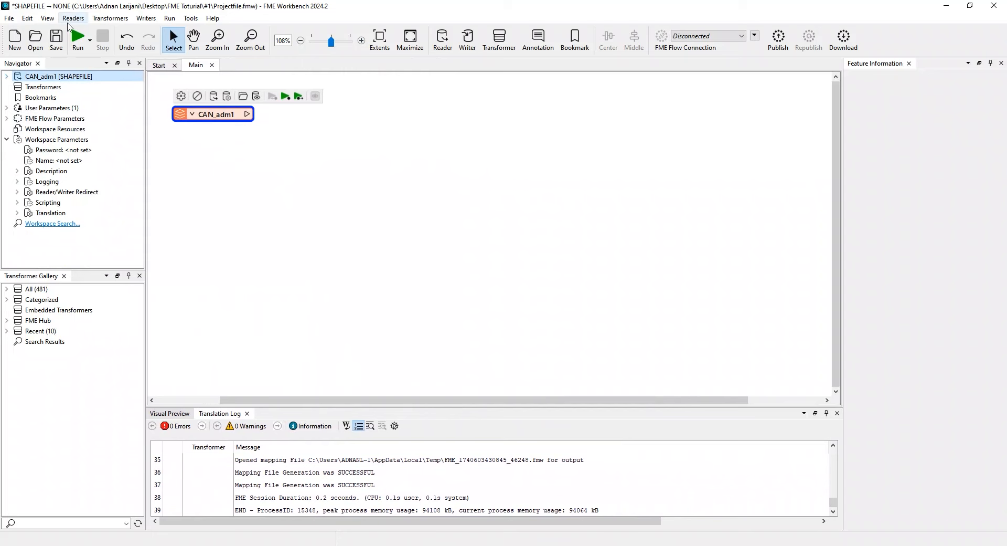
{"action": "left_click", "coordinate": [48, 18]}
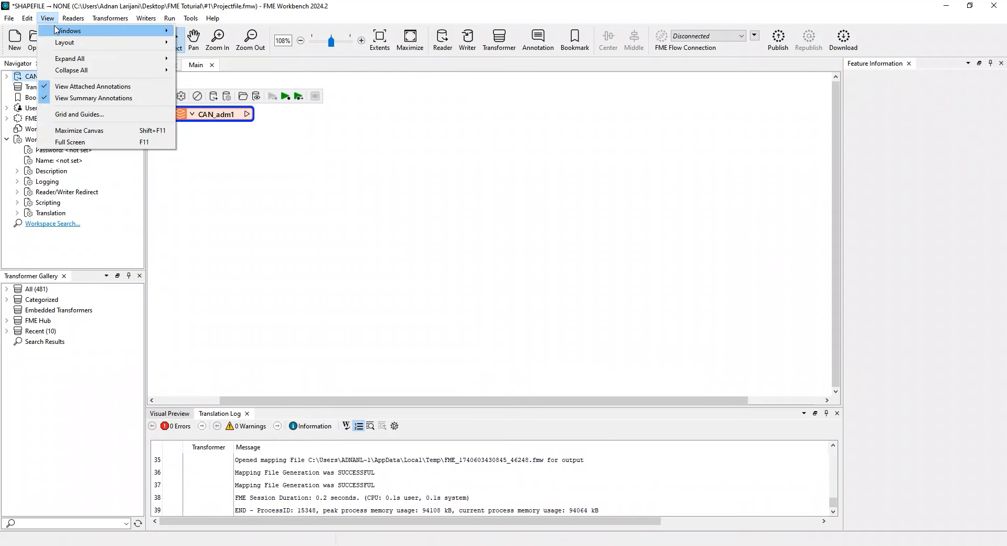
{"action": "mouse_move", "coordinate": [65, 32]}
{"action": "left_click", "coordinate": [362, 173]}
Step: Run only the CAN_adm1 feature type with its shapefile source, and inspect its cached features in an enlarged Visual Preview
{"action": "left_click", "coordinate": [216, 114]}
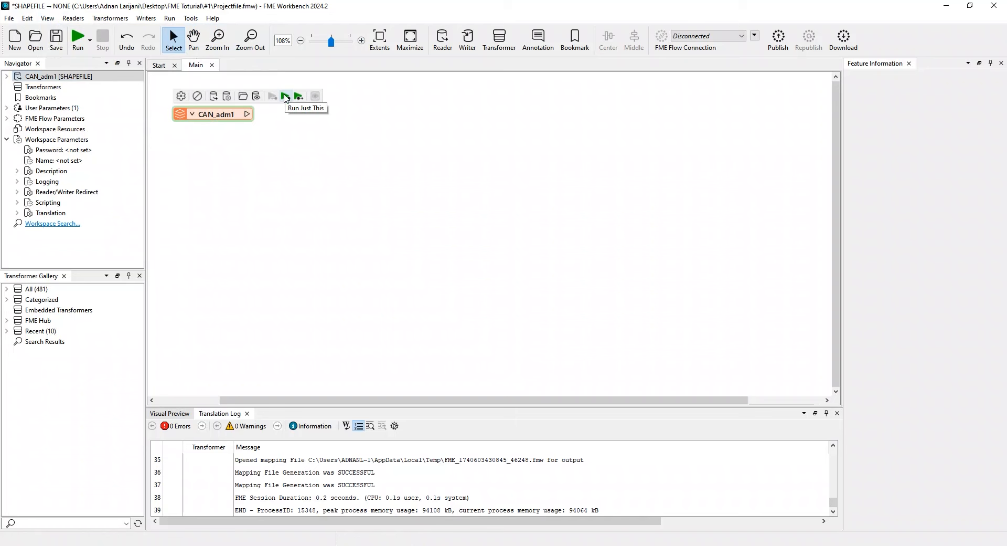
{"action": "left_click", "coordinate": [285, 97]}
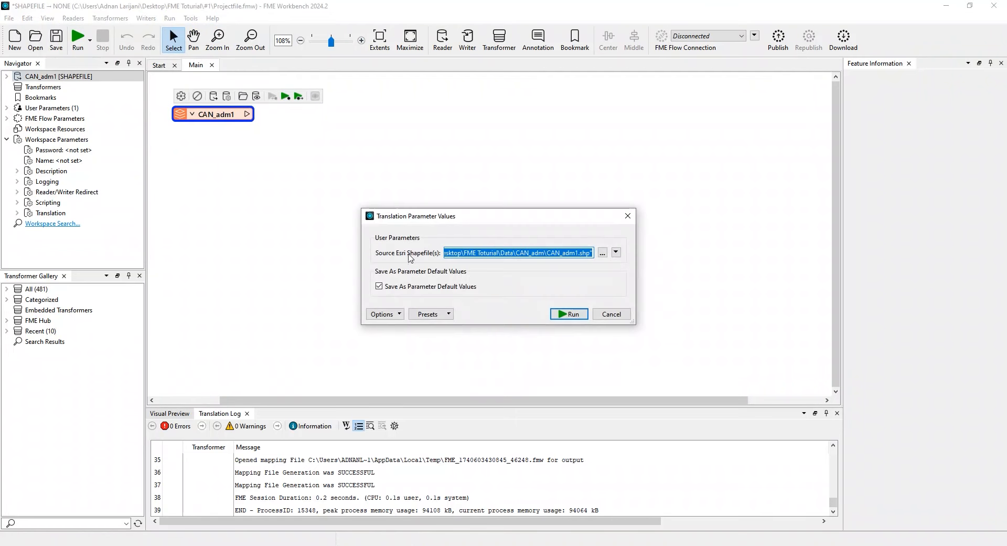
{"action": "left_click", "coordinate": [572, 313]}
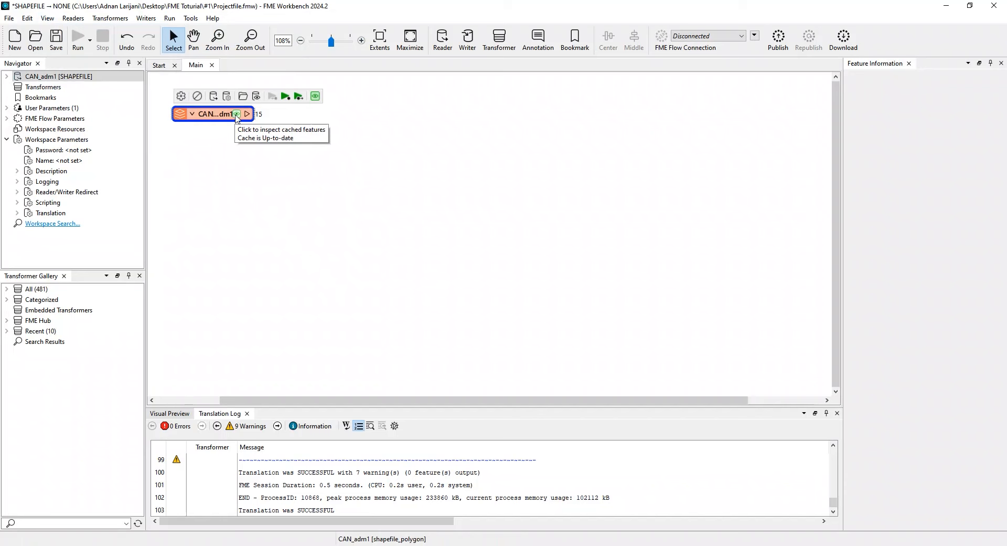
{"action": "left_click", "coordinate": [316, 96]}
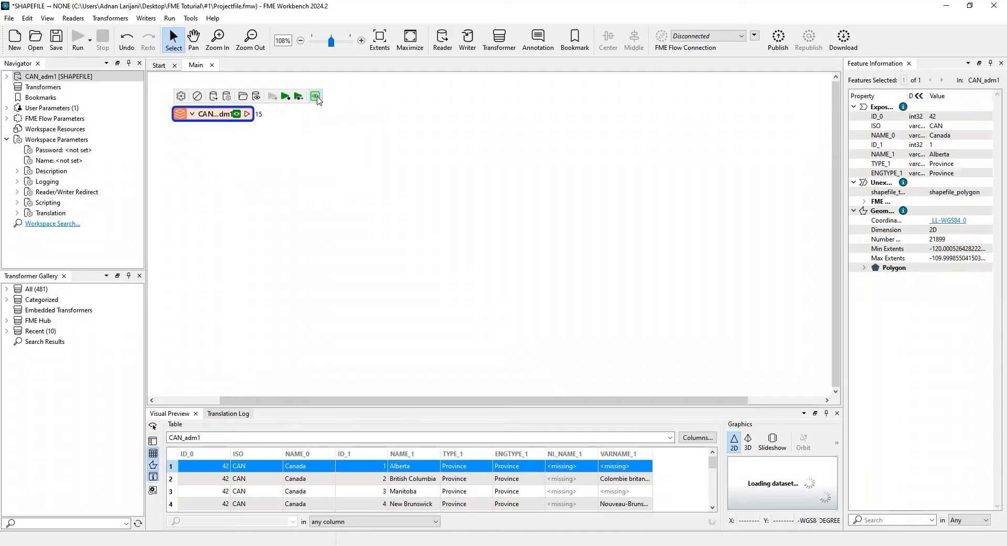
{"action": "left_click_drag", "start_coordinate": [412, 407], "coordinate": [410, 266]}
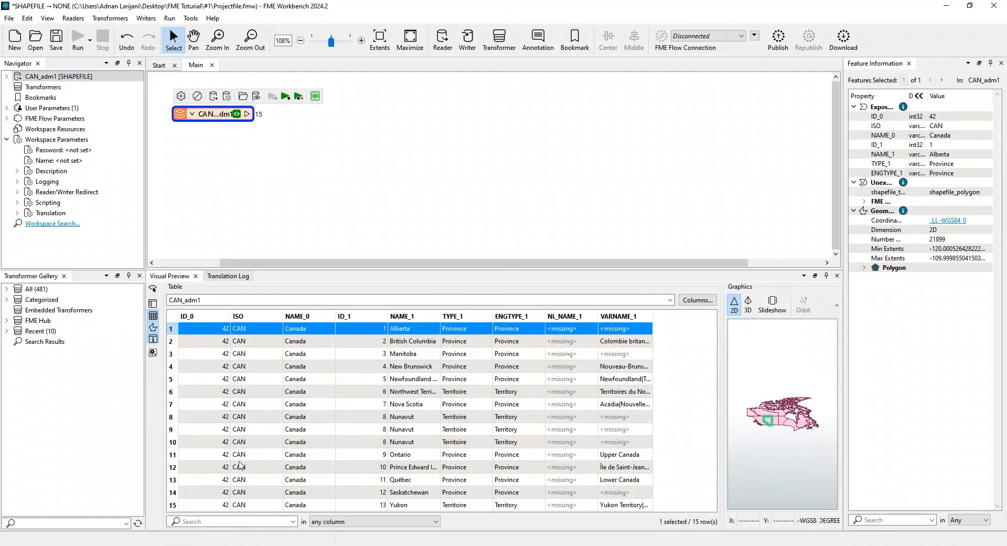
Step: Widen the Graphics view and select the British Columbia, Manitoba and New Brunswick records one by one to examine each feature on the map
{"action": "left_click_drag", "start_coordinate": [721, 372], "coordinate": [680, 372]}
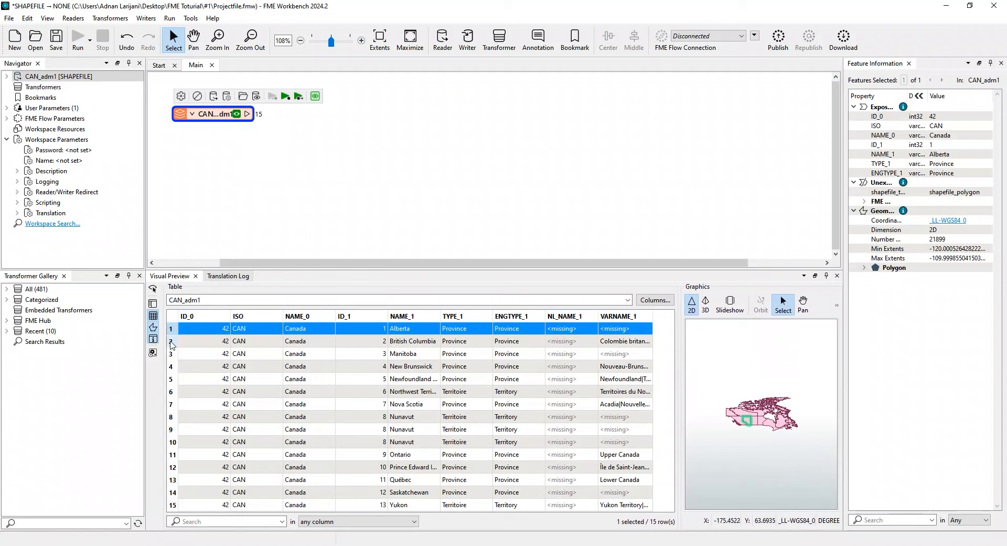
{"action": "left_click", "coordinate": [171, 342]}
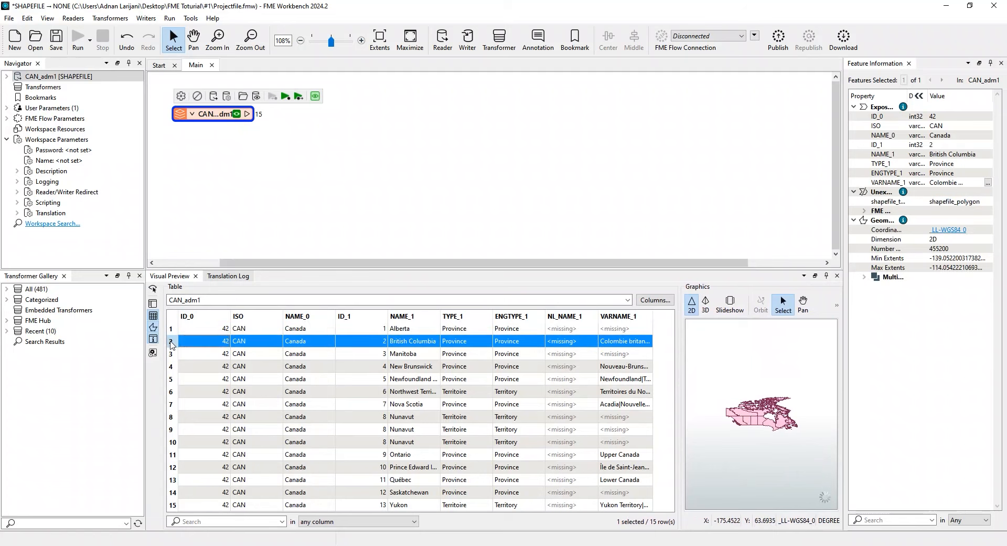
{"action": "left_click", "coordinate": [171, 355]}
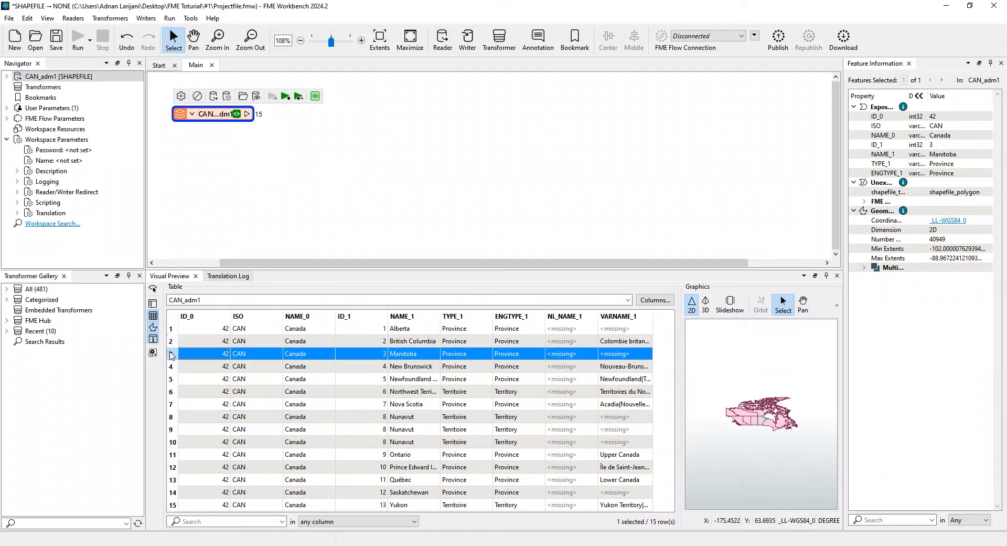
{"action": "left_click", "coordinate": [171, 367]}
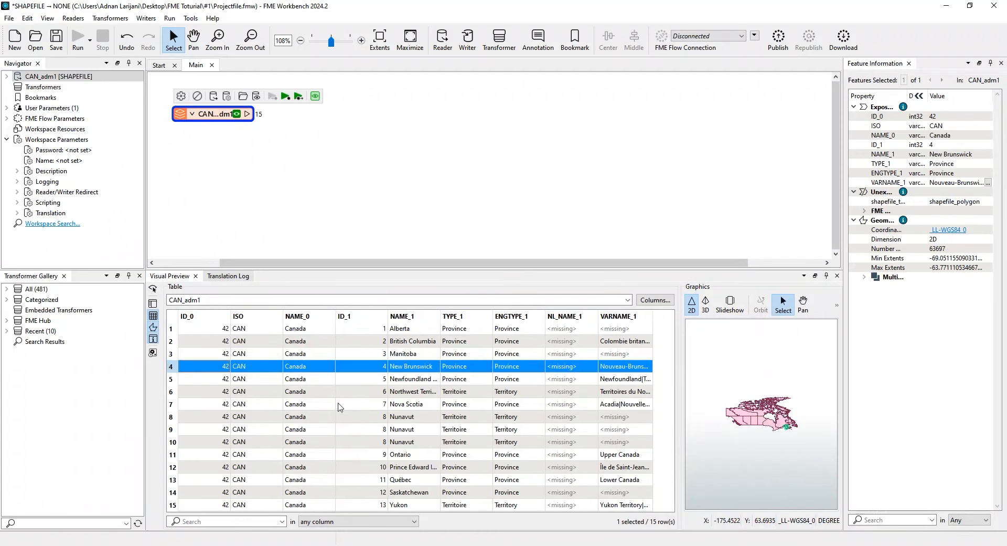
{"action": "scroll", "coordinate": [767, 432], "scroll_direction": "up", "scroll_amount": 1}
{"action": "scroll", "coordinate": [767, 431], "scroll_direction": "up", "scroll_amount": 4}
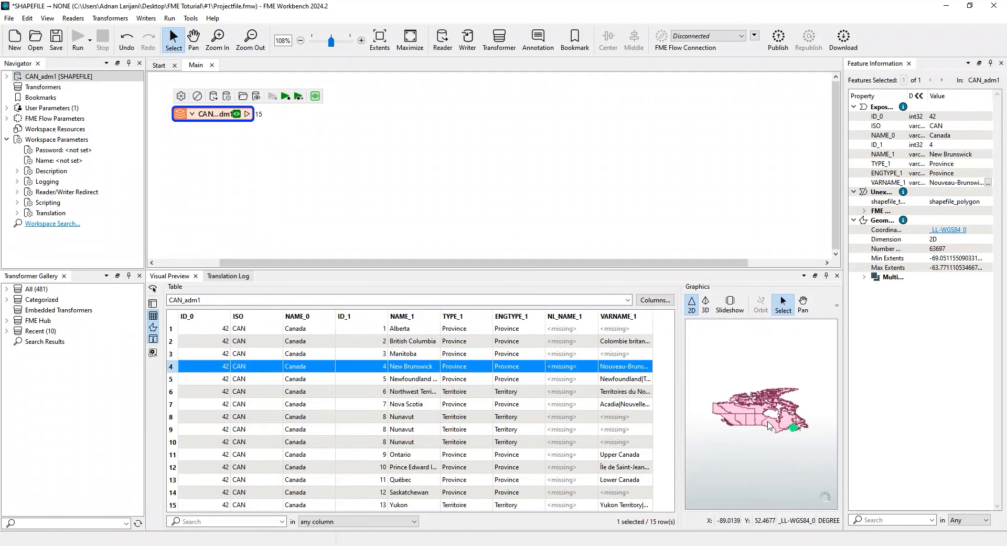
{"action": "scroll", "coordinate": [765, 419], "scroll_direction": "up", "scroll_amount": 2}
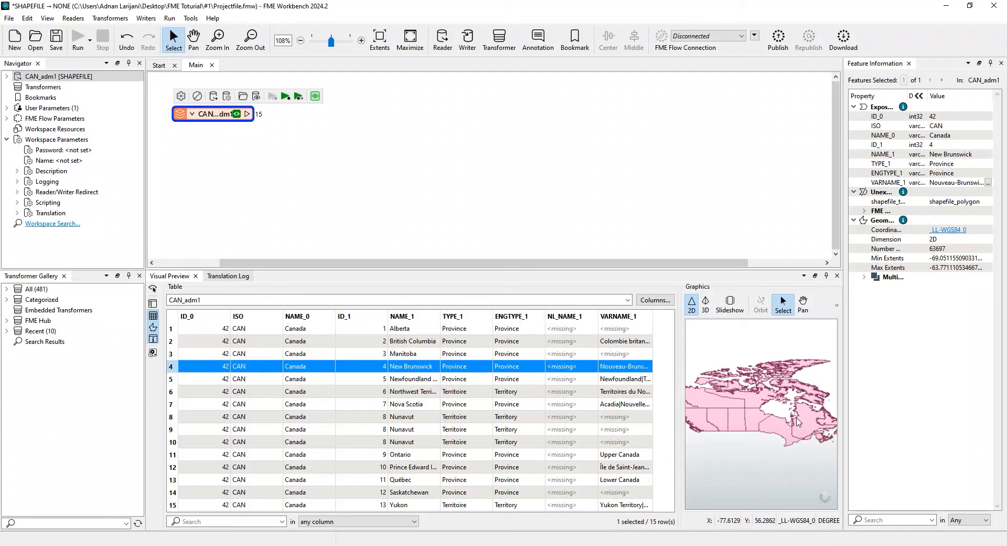